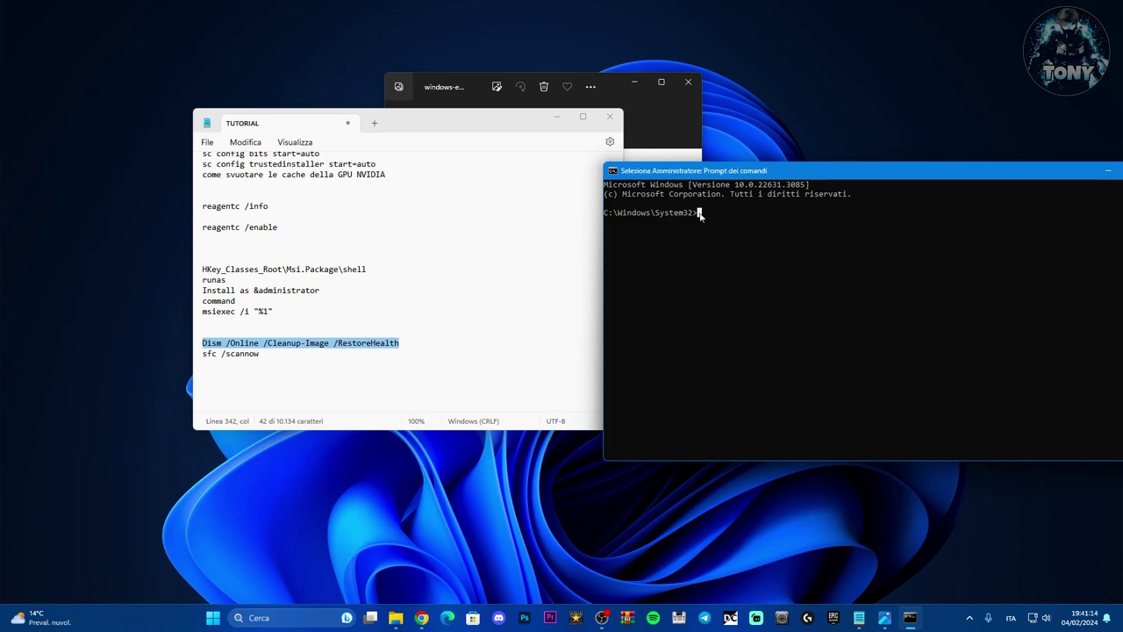
# Run Dism /Online /Cleanup-Image /RestoreHealth in the administrator Command Prompt and arrange its window beside the TUTORIAL notes.
pyautogui.write('Dism /Online /Cleanup-Image /RestoreHealth')
pyautogui.press('Return')
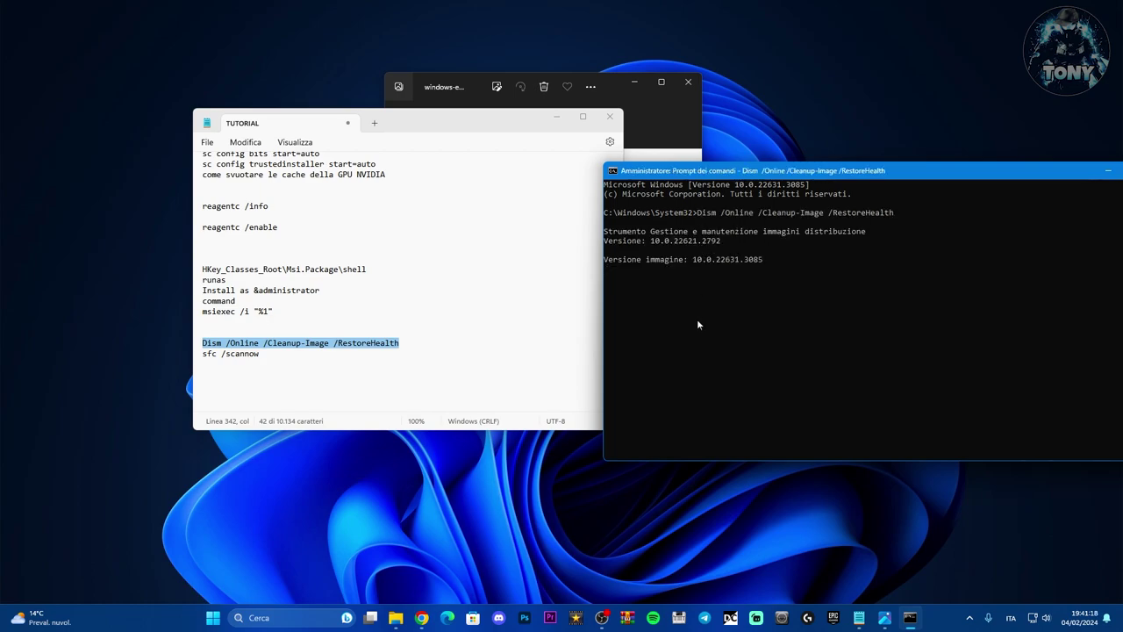
pyautogui.moveTo(698, 170); pyautogui.dragTo(674, 157)
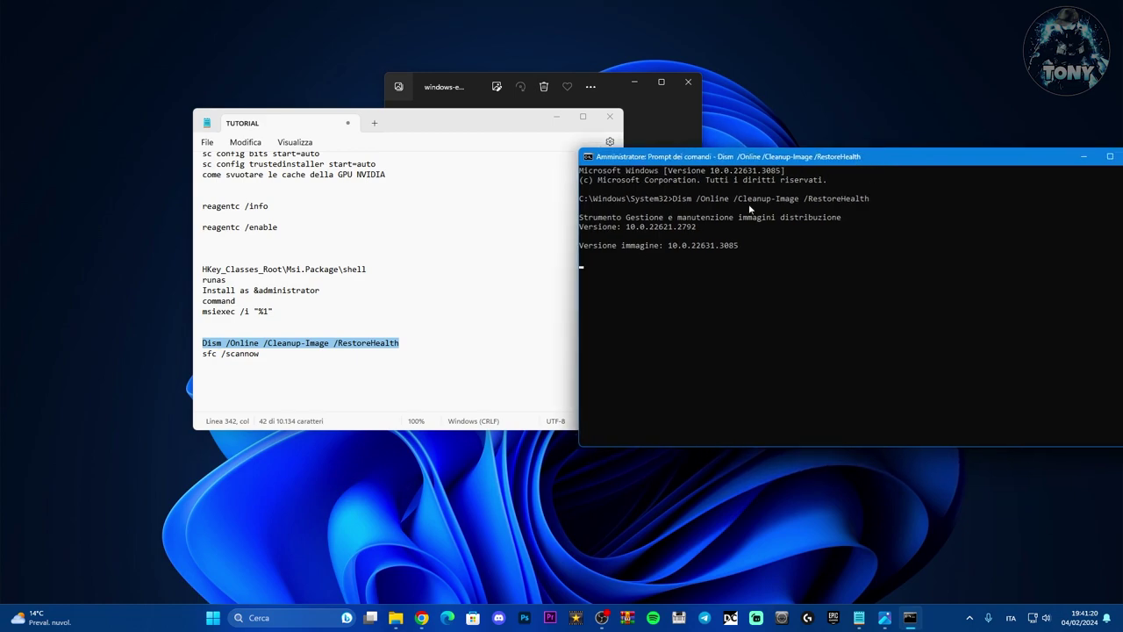
pyautogui.moveTo(902, 157); pyautogui.dragTo(700, 161)
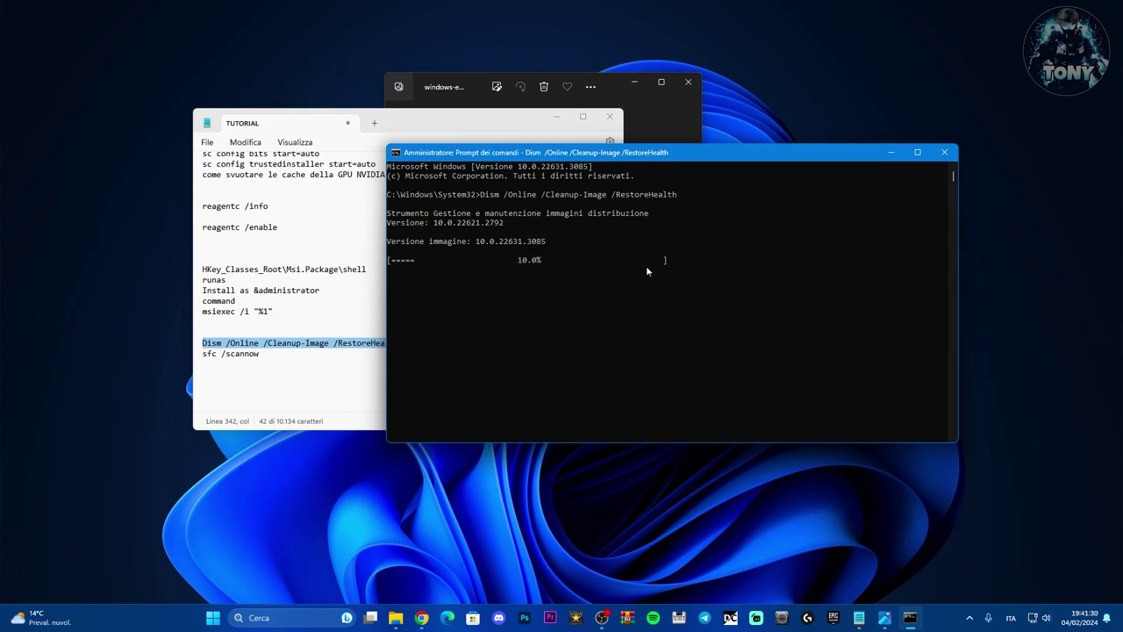
pyautogui.click(267, 355)
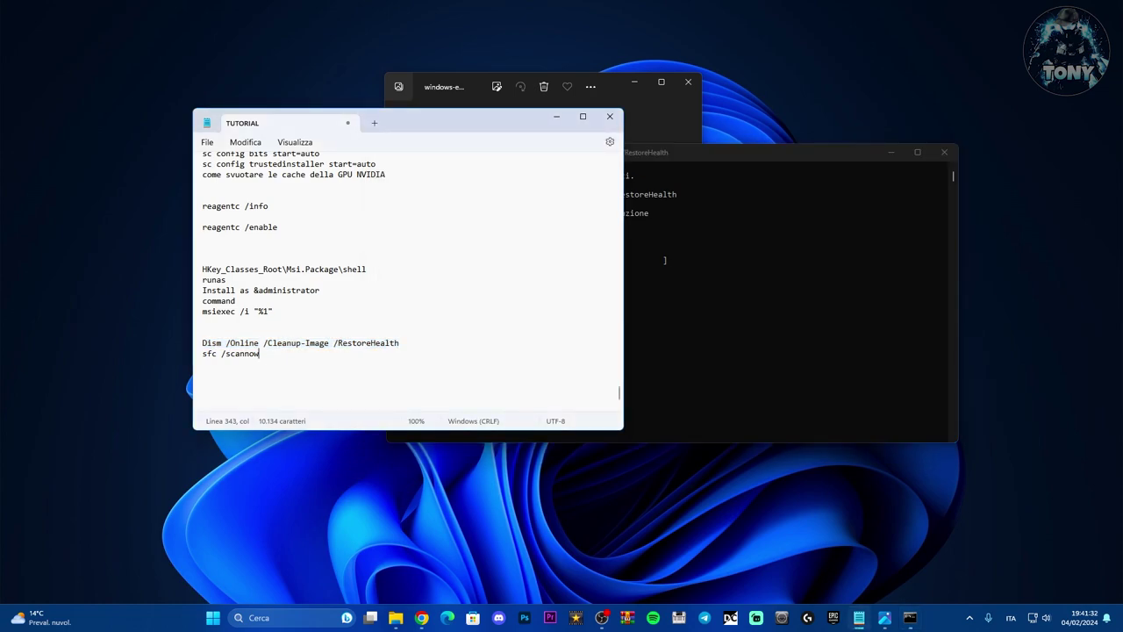
pyautogui.moveTo(712, 154); pyautogui.dragTo(913, 136)
pyautogui.moveTo(524, 128); pyautogui.dragTo(415, 123)
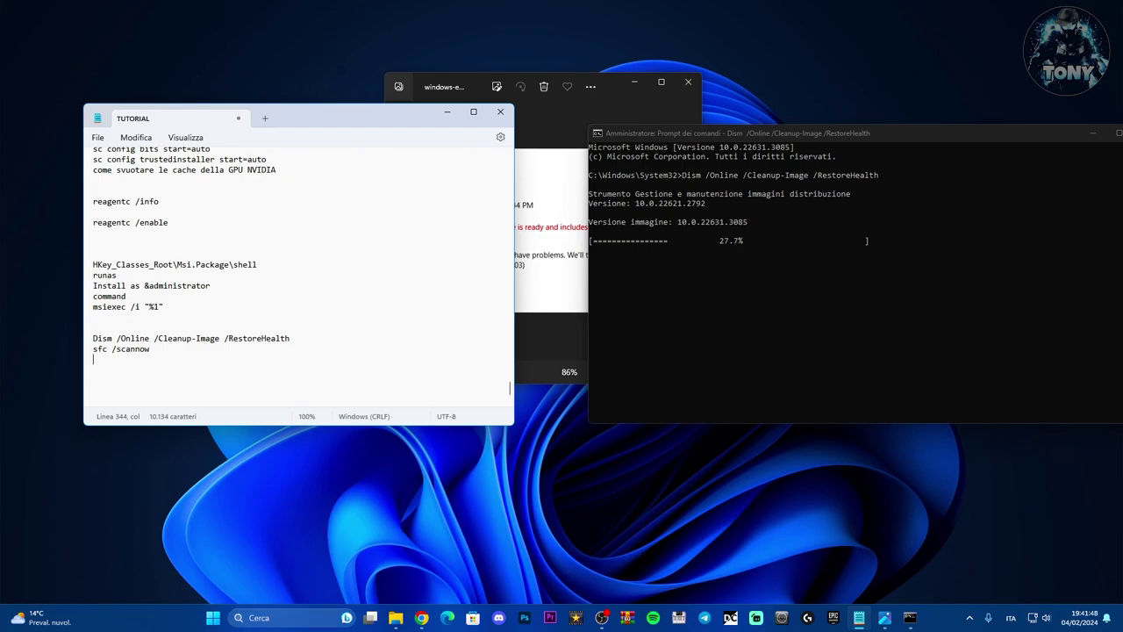
pyautogui.click(259, 617)
pyautogui.write('servizi')
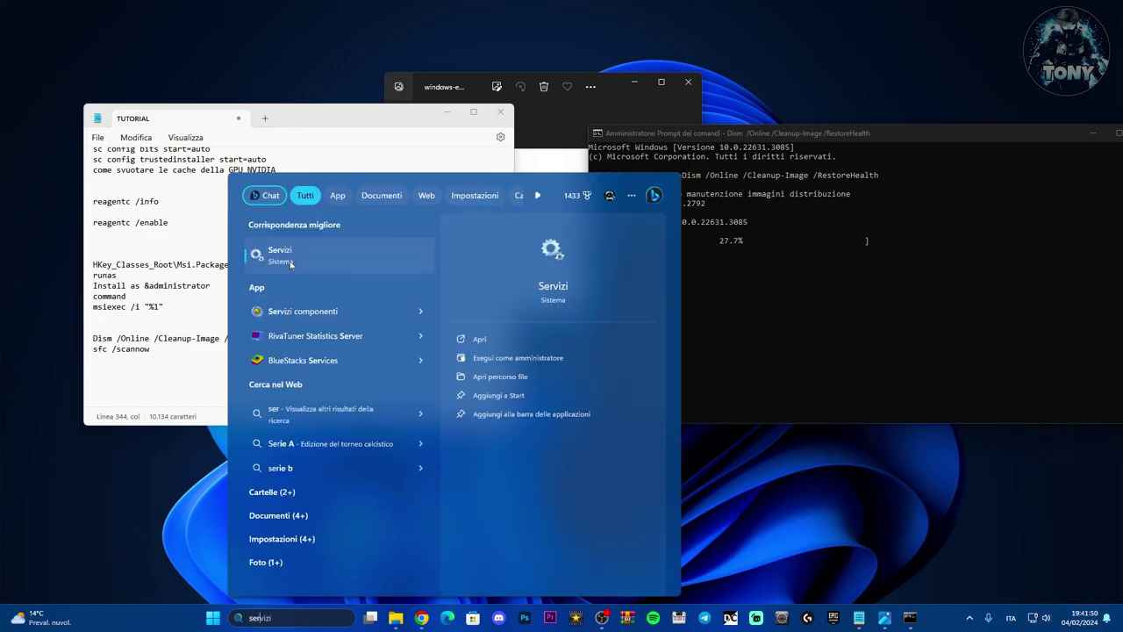
pyautogui.click(291, 256)
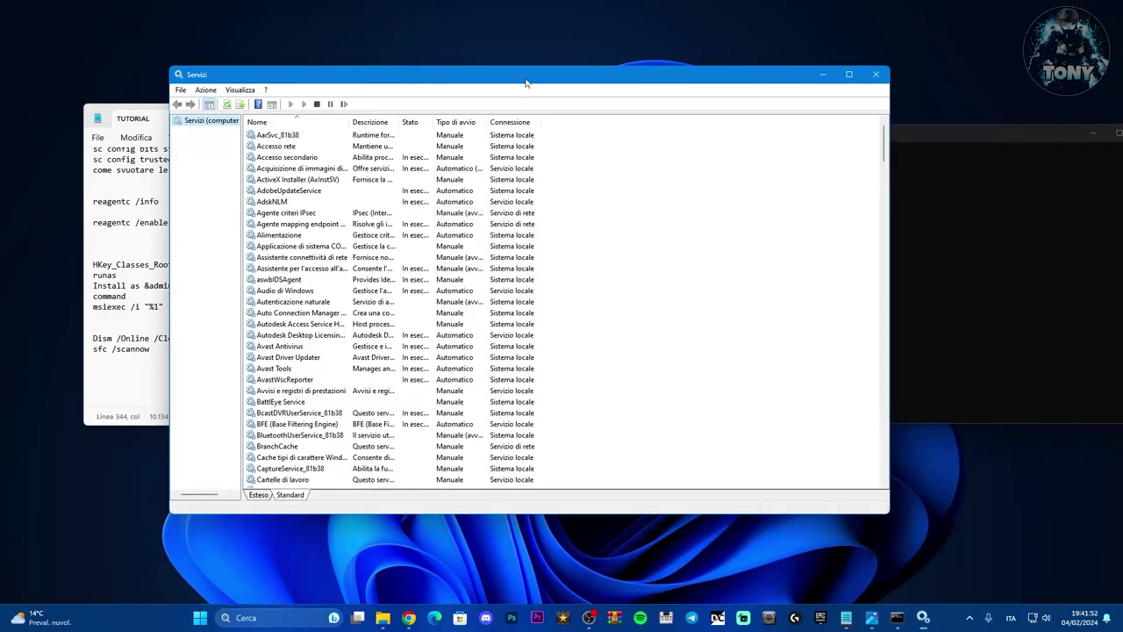
pyautogui.moveTo(524, 79); pyautogui.dragTo(425, 91)
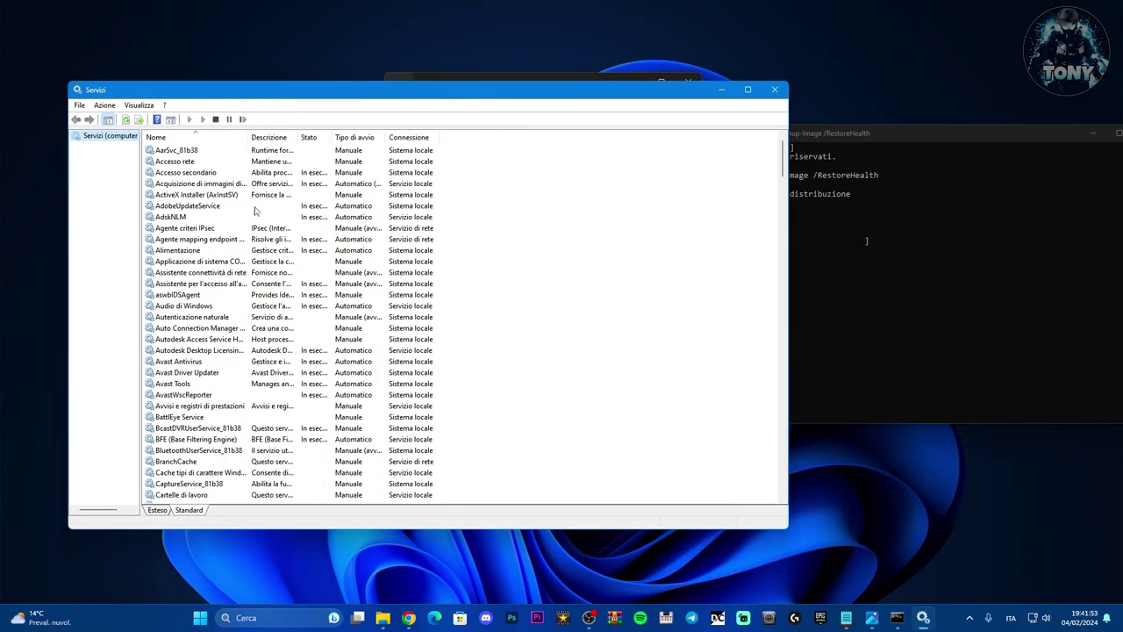
pyautogui.click(775, 88)
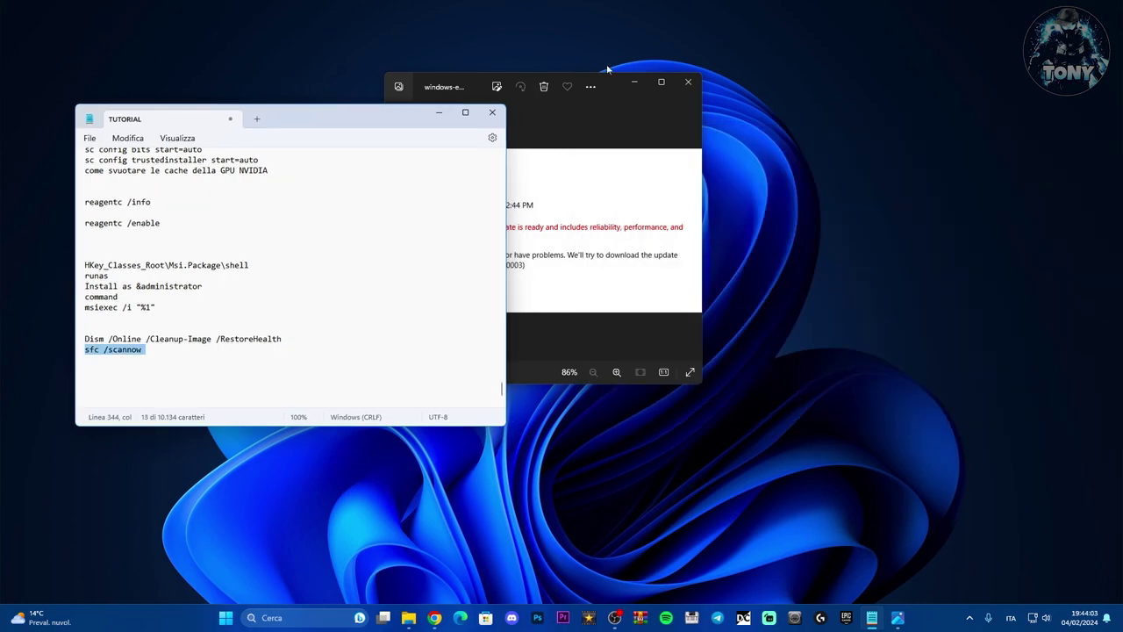
# Display the computer's power options with the Riavvia il sistema entry, and dismiss them without restarting.
pyautogui.click(572, 523)
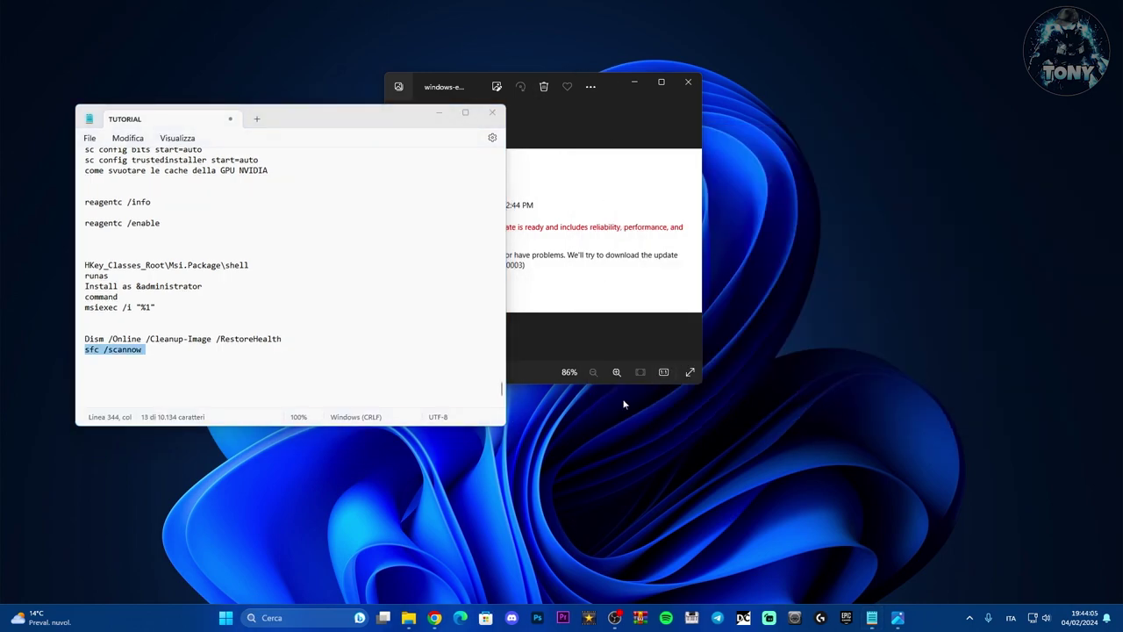
pyautogui.click(225, 616)
pyautogui.click(706, 577)
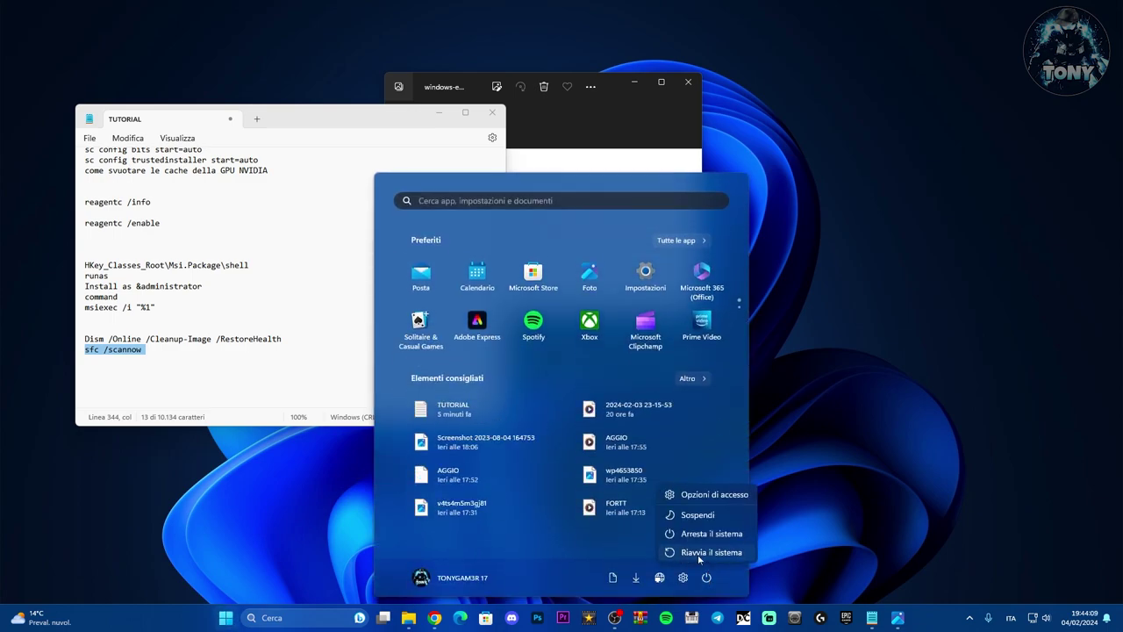
pyautogui.press('Escape')
# Search the computer for cmd to locate the Command Prompt, and return to the TUTORIAL notes.
pyautogui.click(290, 618)
pyautogui.write('calcolatricemd')
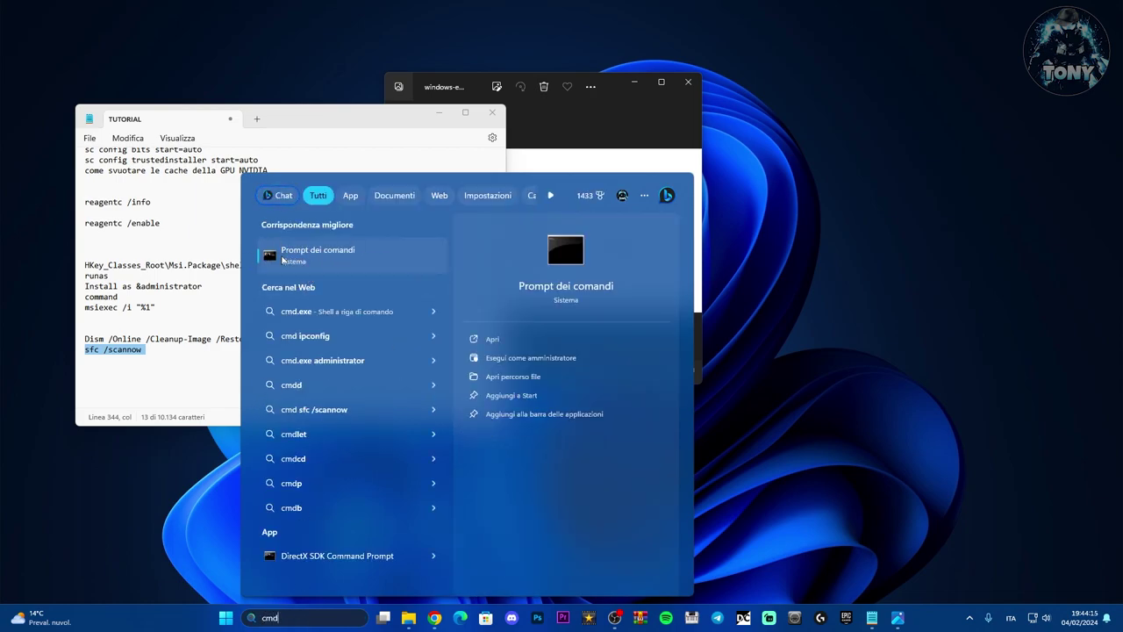
pyautogui.click(85, 359)
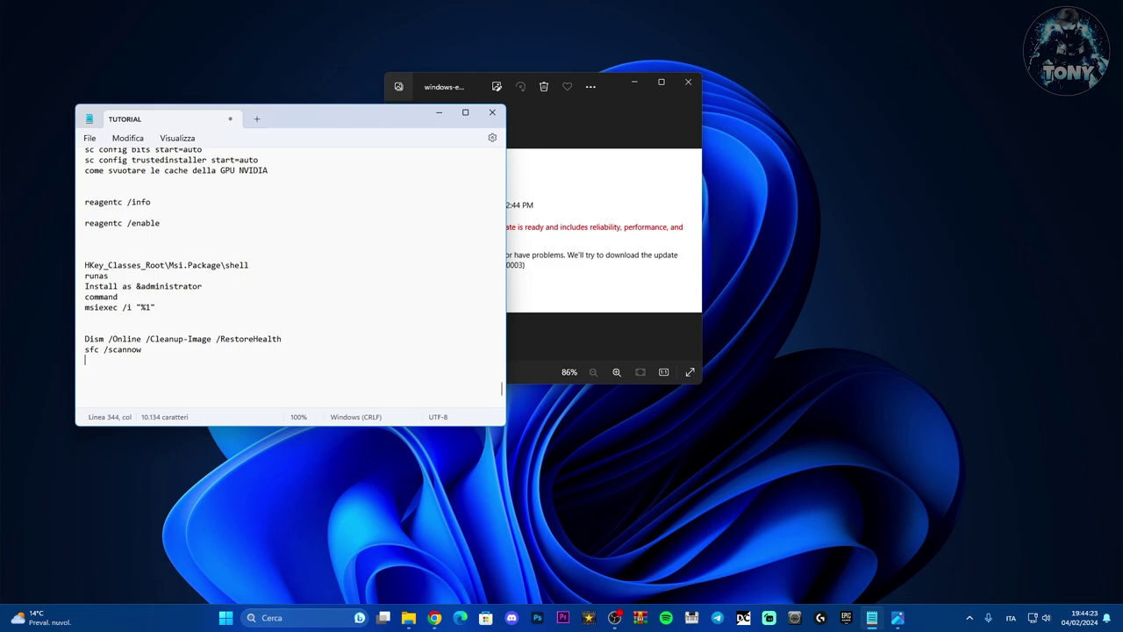
# Close the TUTORIAL notes and the update error image, and open Servizi through a computer search for servizi.
pyautogui.click(492, 113)
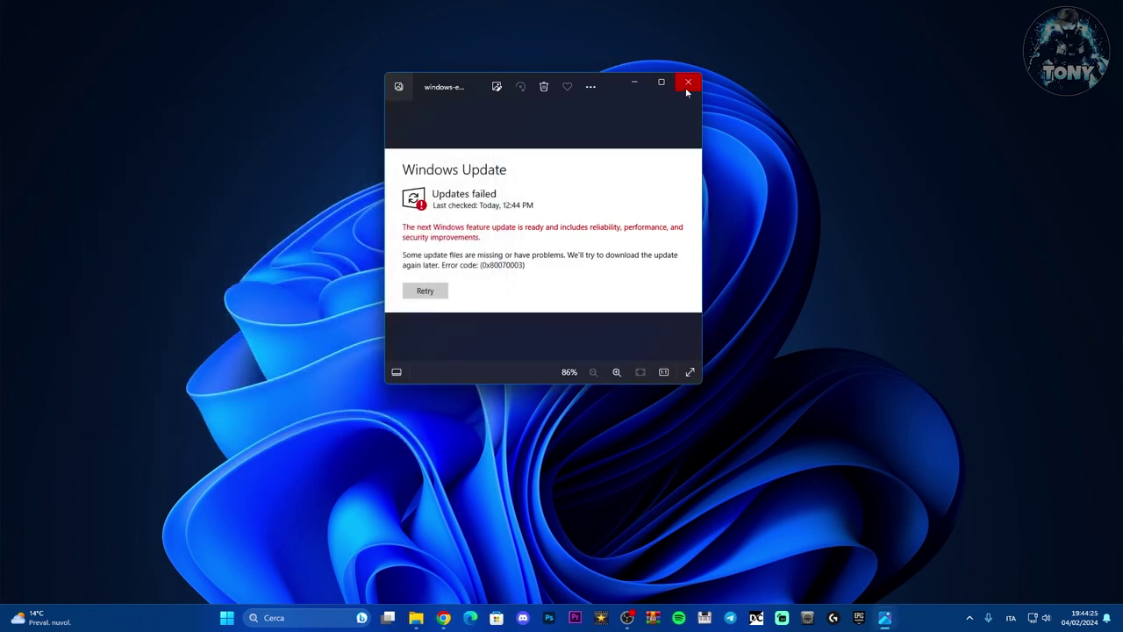
pyautogui.click(688, 81)
pyautogui.click(314, 618)
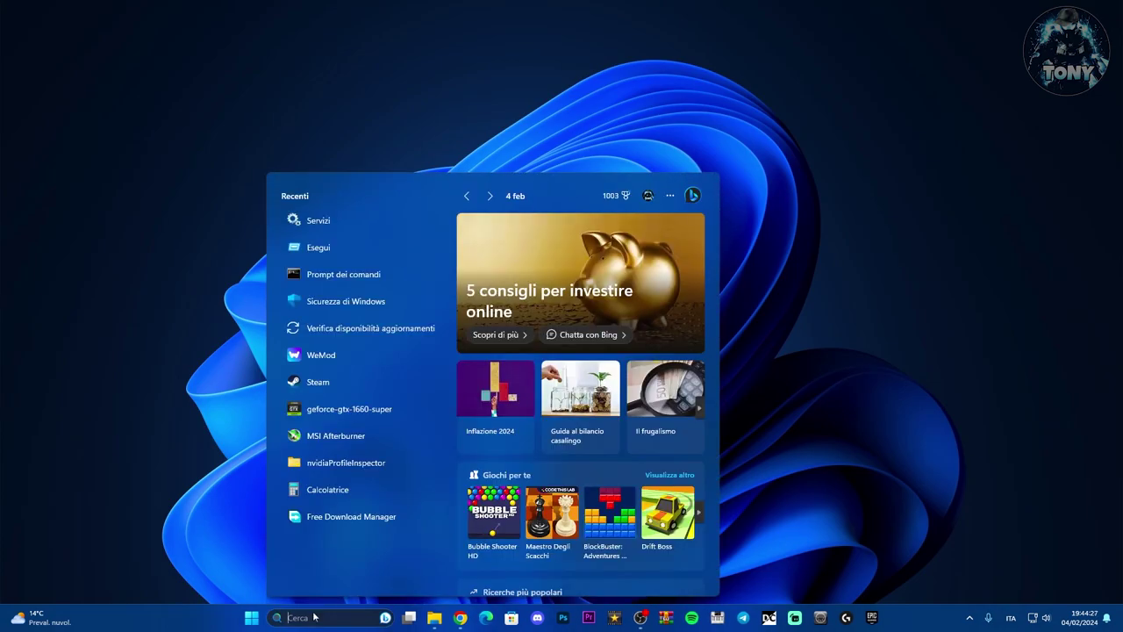
pyautogui.write('servizi')
pyautogui.click(359, 252)
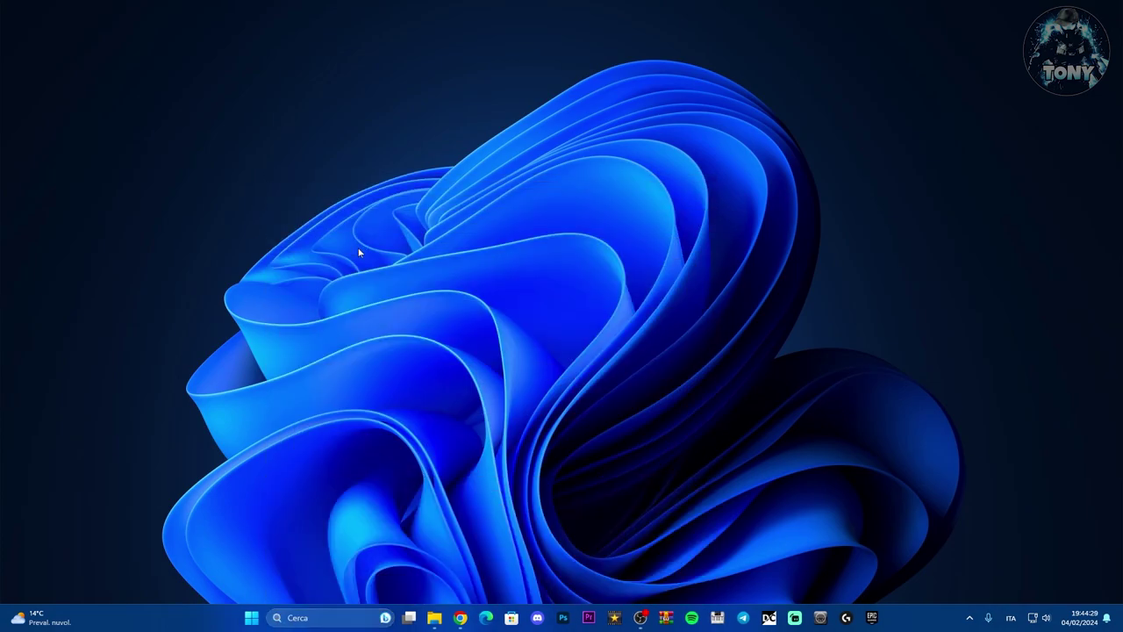
# Find the Windows Update service in the services list and open its properties.
pyautogui.scroll(-6, 404, 300)
pyautogui.scroll(-20, 405, 300)
pyautogui.scroll(-20, 404, 300)
pyautogui.scroll(-20, 404, 300)
pyautogui.scroll(-10, 404, 300)
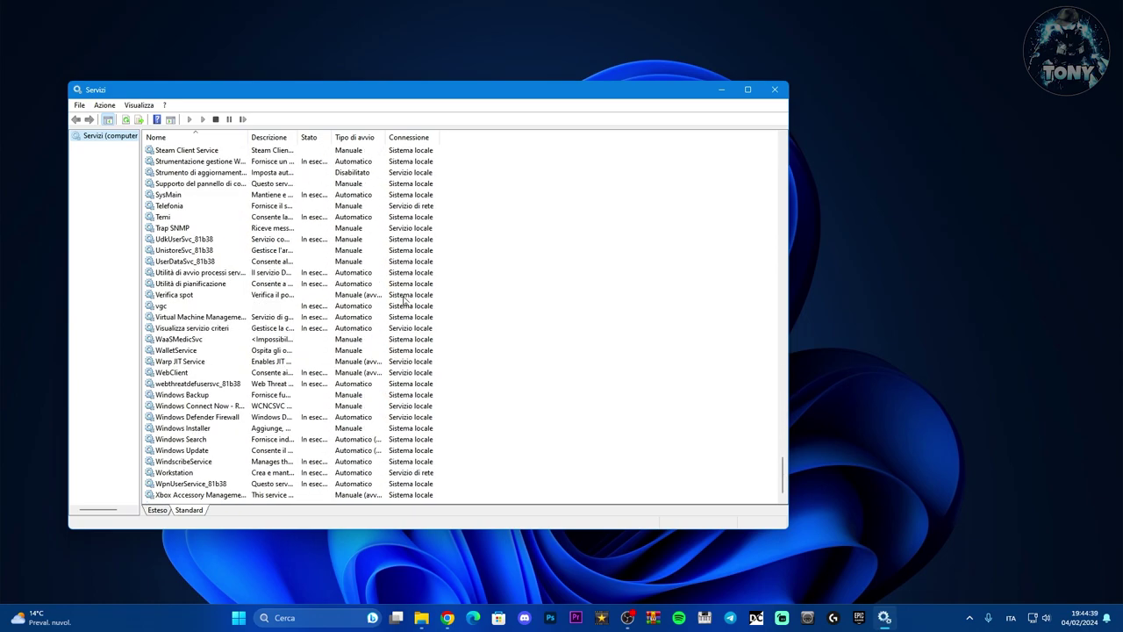
pyautogui.click(182, 450)
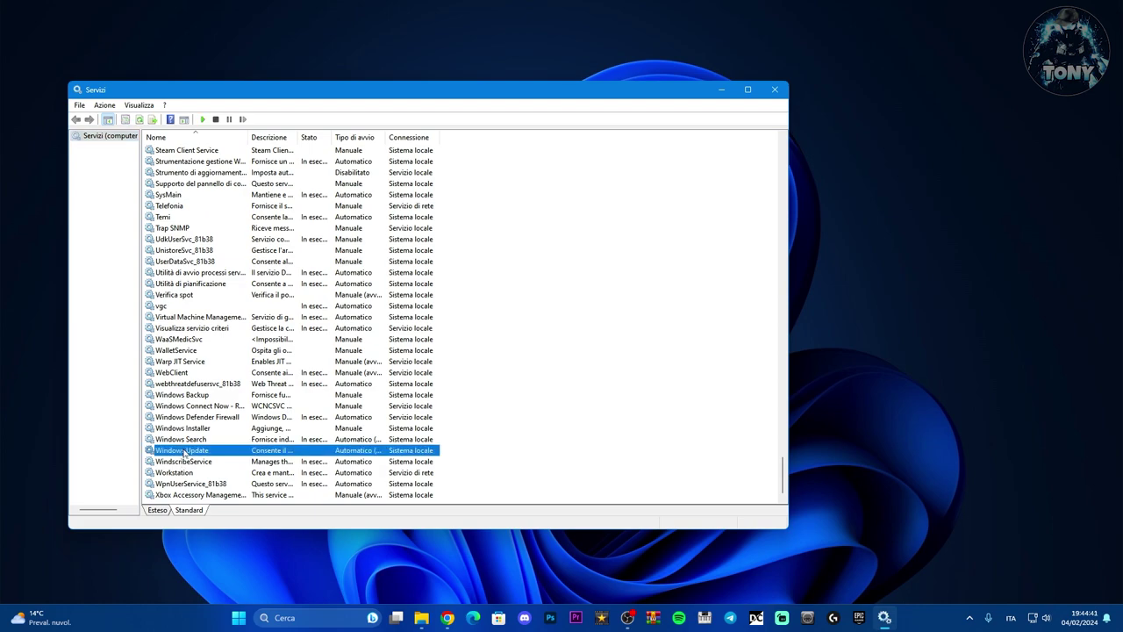
pyautogui.doubleClick(222, 455)
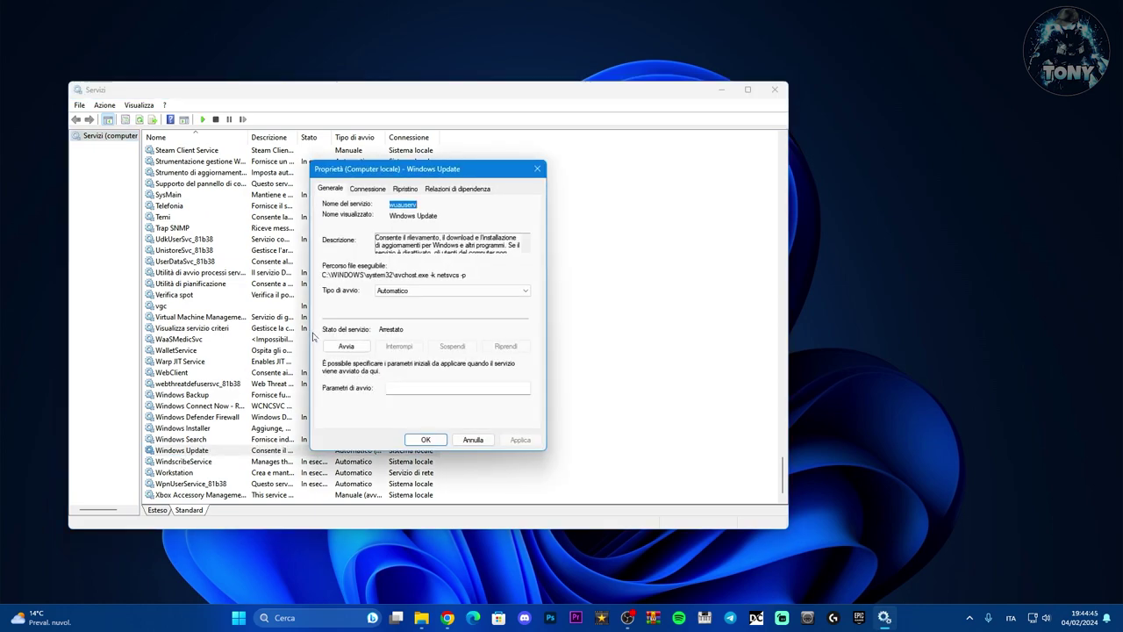
# Start the Windows Update service with startup type Automatico, confirm its properties and close the services window.
pyautogui.click(347, 347)
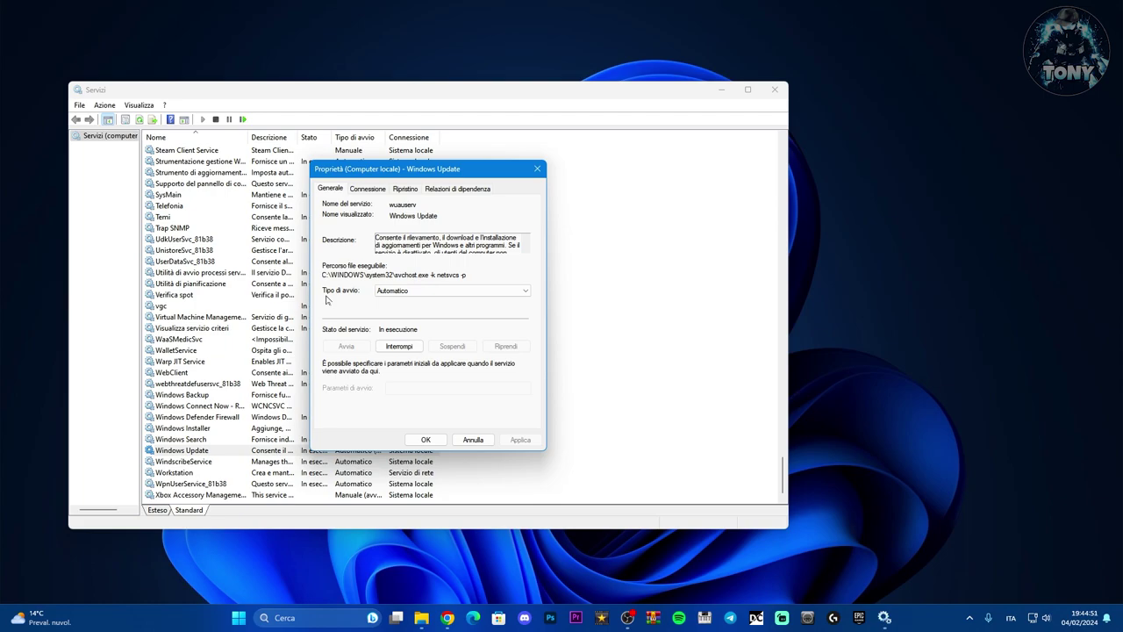
pyautogui.click(399, 291)
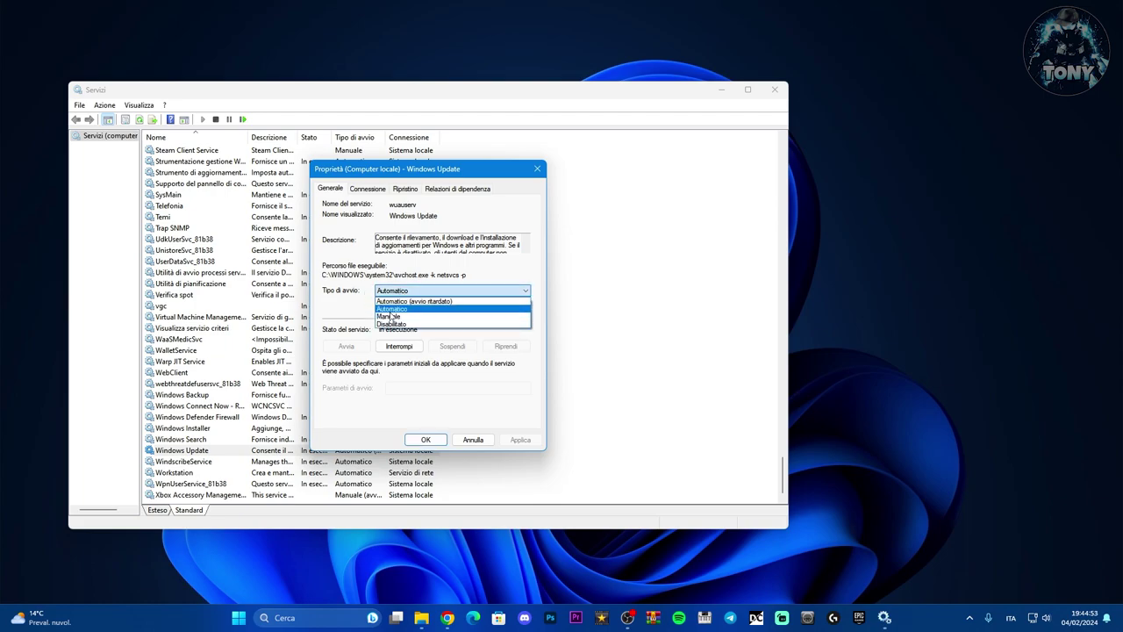
pyautogui.click(391, 310)
pyautogui.click(521, 439)
pyautogui.click(425, 440)
pyautogui.click(774, 89)
# Search the computer for risoluzioni, open the recommended troubleshooting settings and show Altri strumenti di risoluzione dei problemi.
pyautogui.press('super+s')
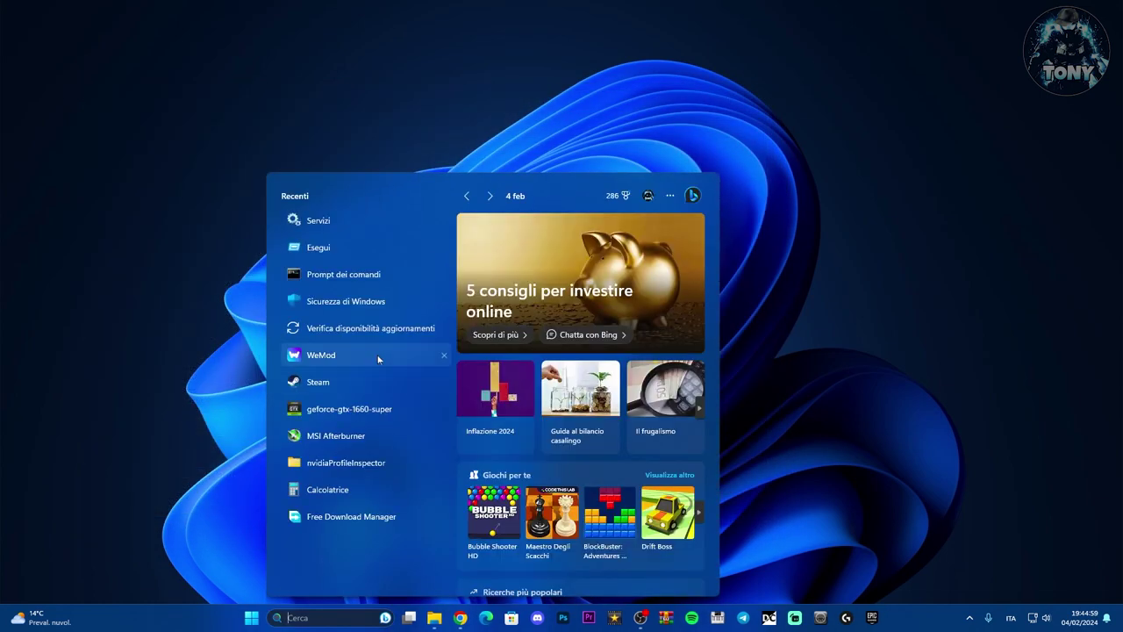
pyautogui.write('ris')
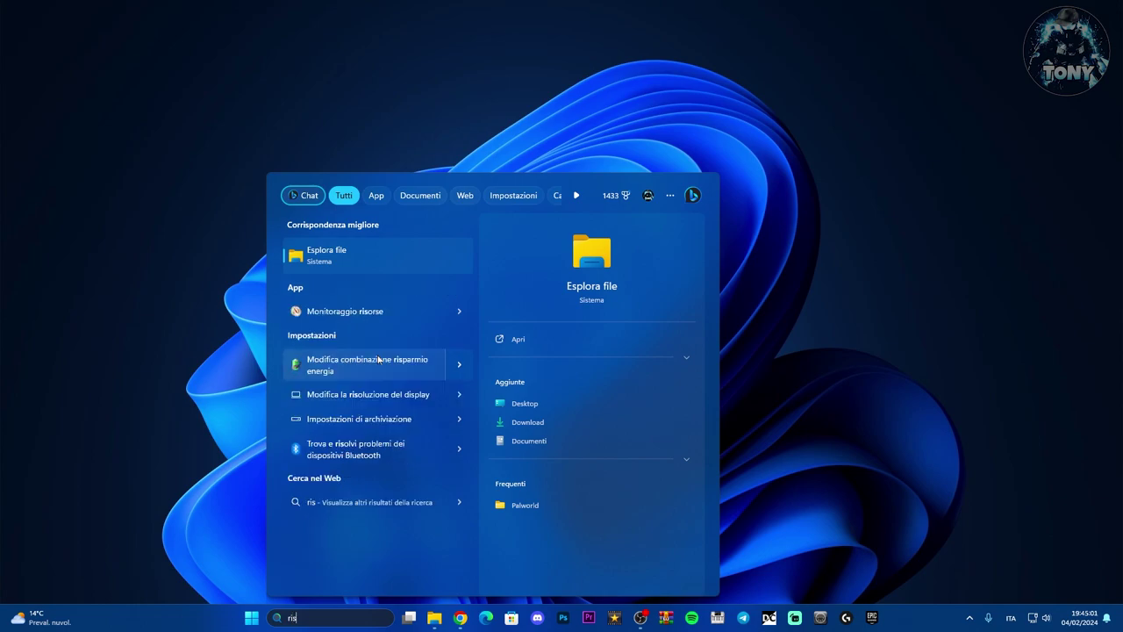
pyautogui.write('oluzioni')
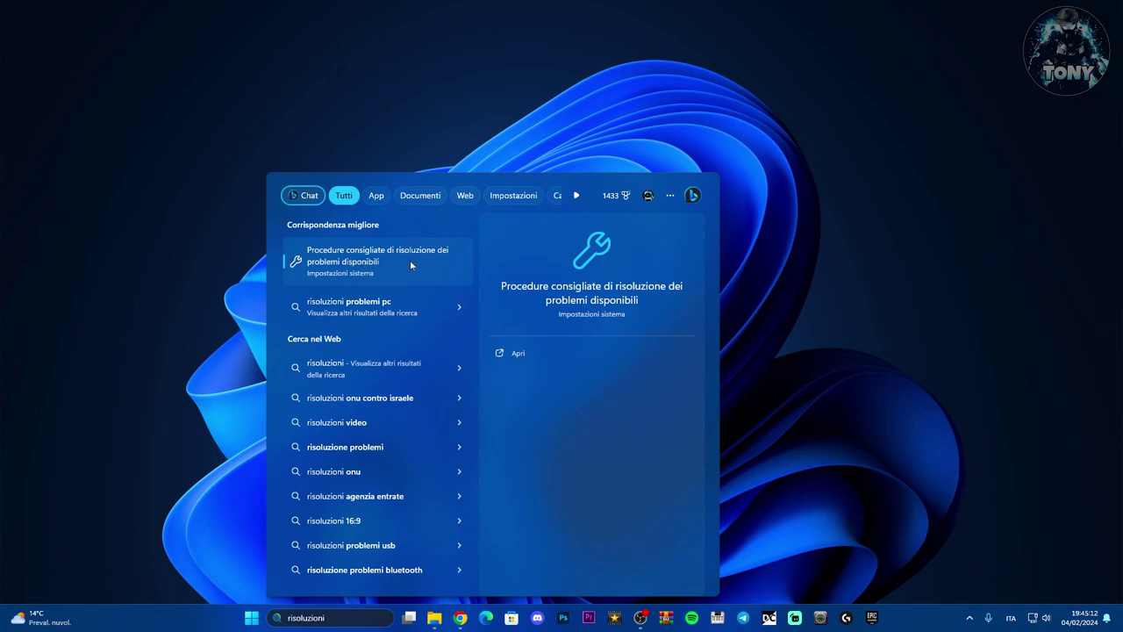
pyautogui.click(357, 263)
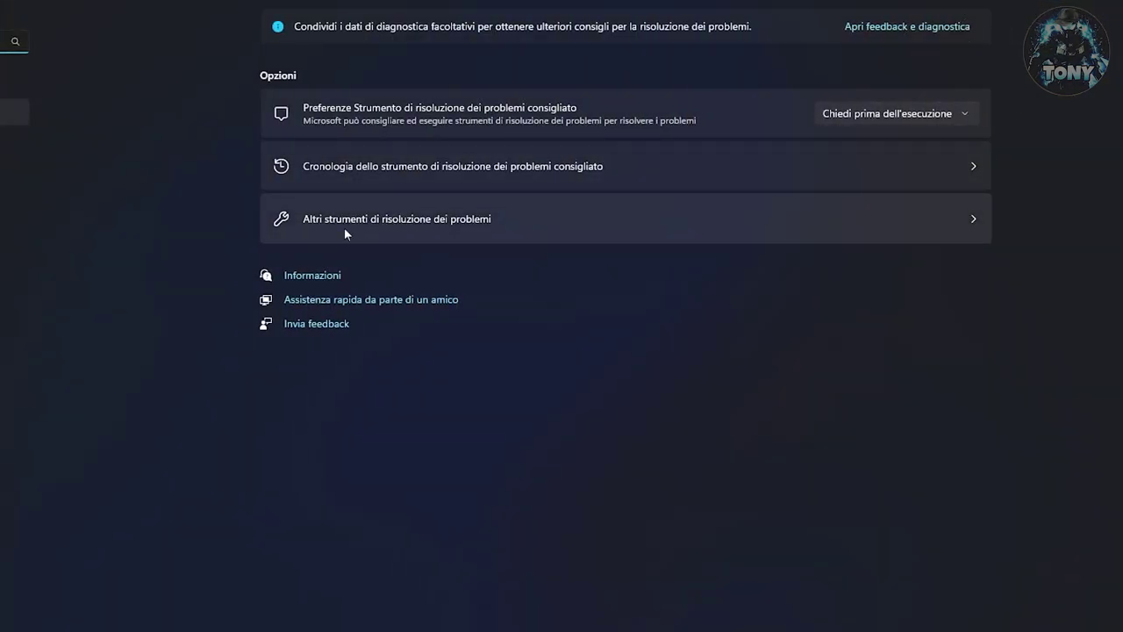
pyautogui.click(589, 222)
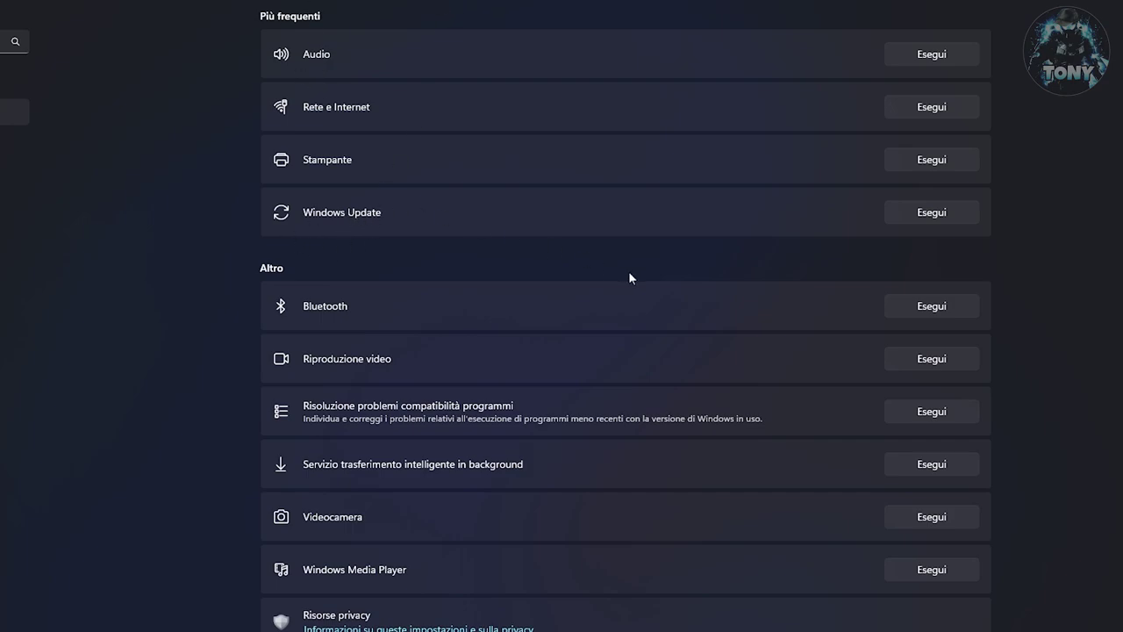
# Run the Windows Update troubleshooter, answer its closing question and close it, and check for updates in the Windows Update settings.
pyautogui.click(948, 214)
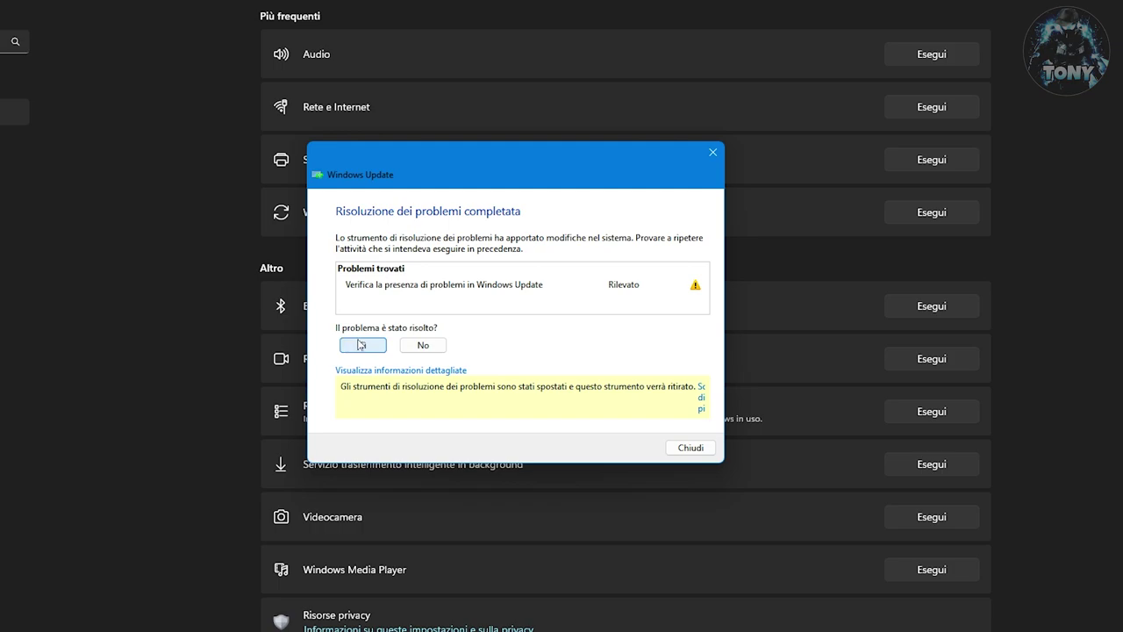
pyautogui.click(423, 344)
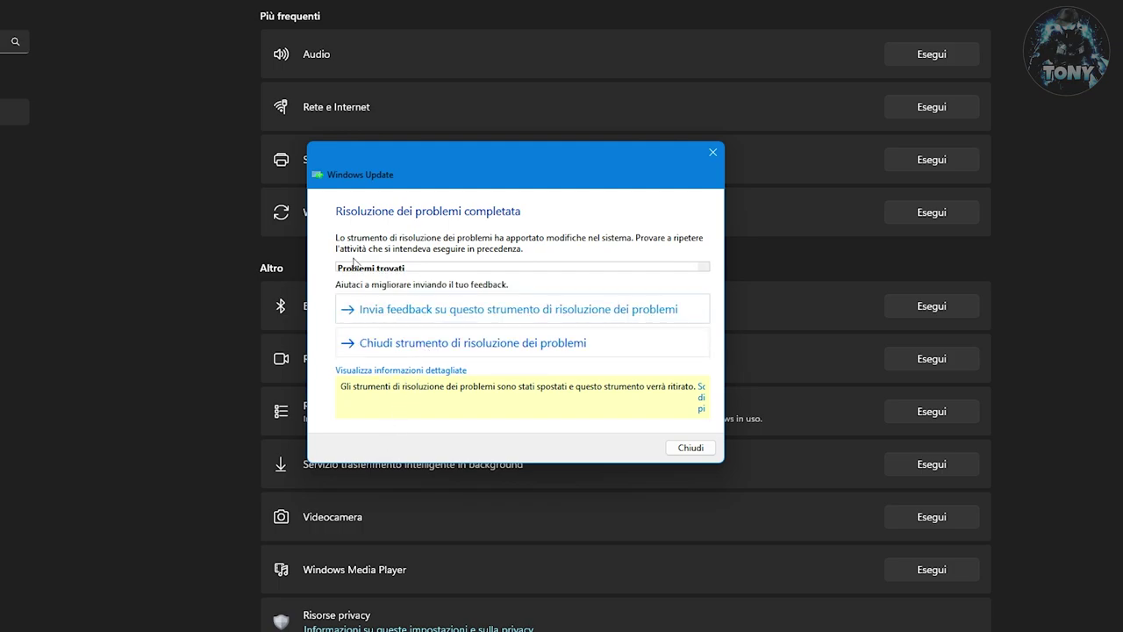
pyautogui.click(502, 349)
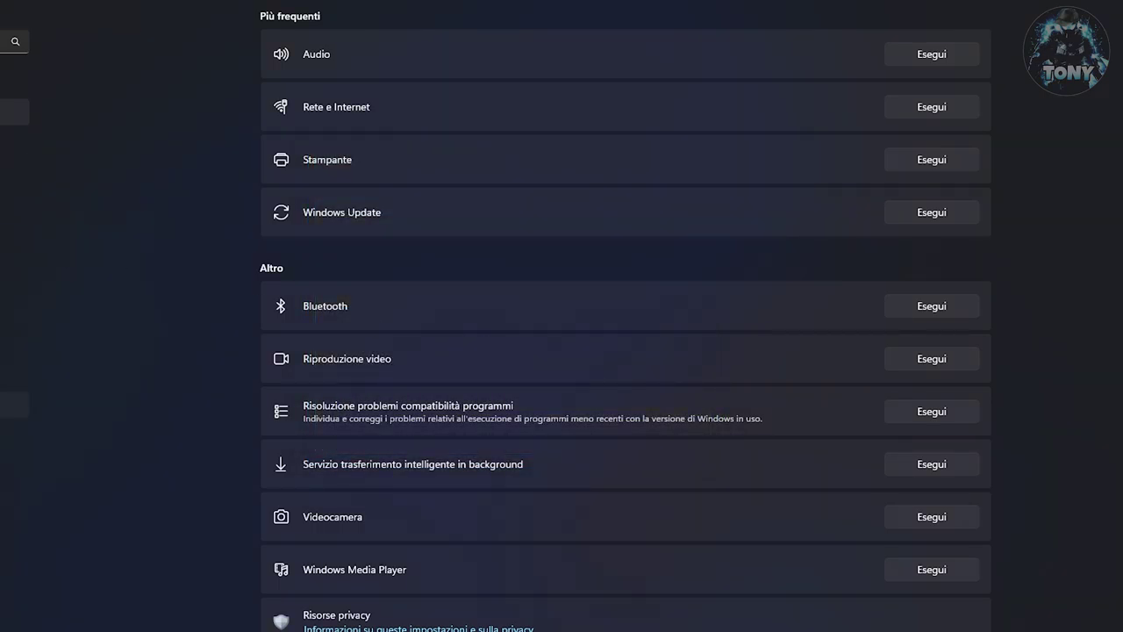
pyautogui.click(15, 404)
pyautogui.click(858, 52)
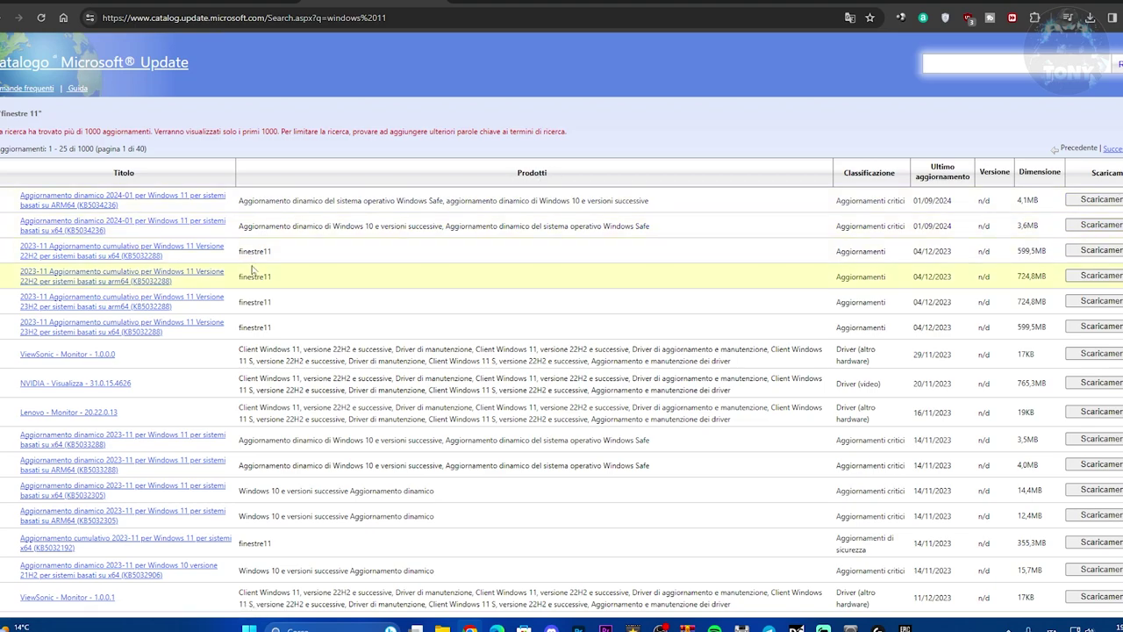
# In the browser's Microsoft Update Catalog results for Windows 11, open the details of the 2023-11 cumulative update for 22H2 x64 (KB5032288).
pyautogui.scroll(-2, 241, 261)
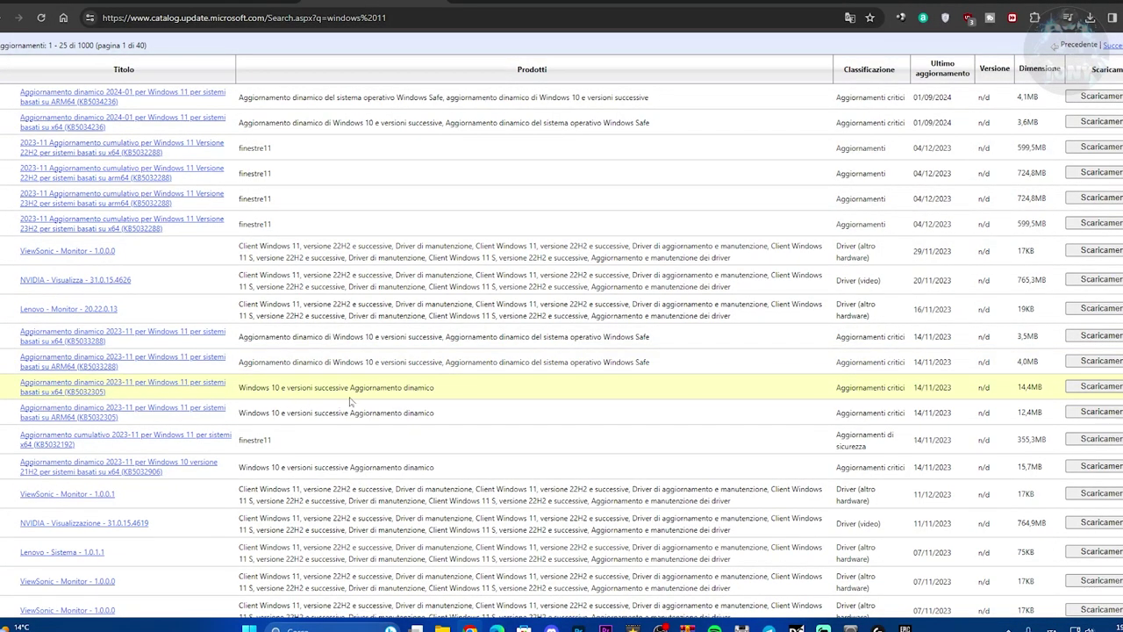
pyautogui.scroll(2, 389, 402)
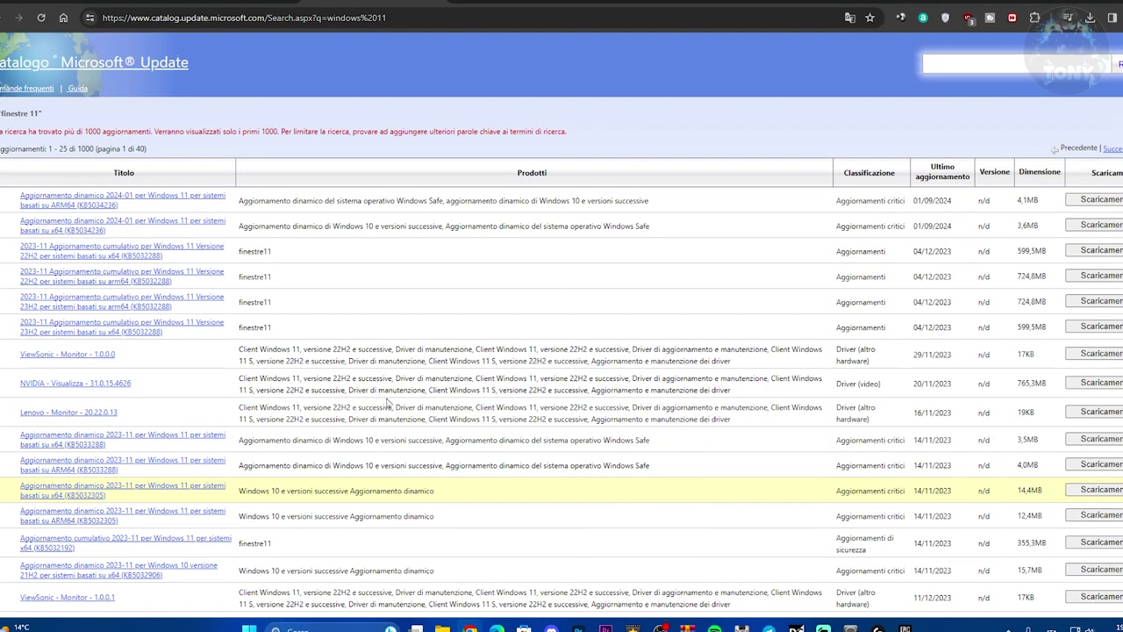
pyautogui.click(88, 255)
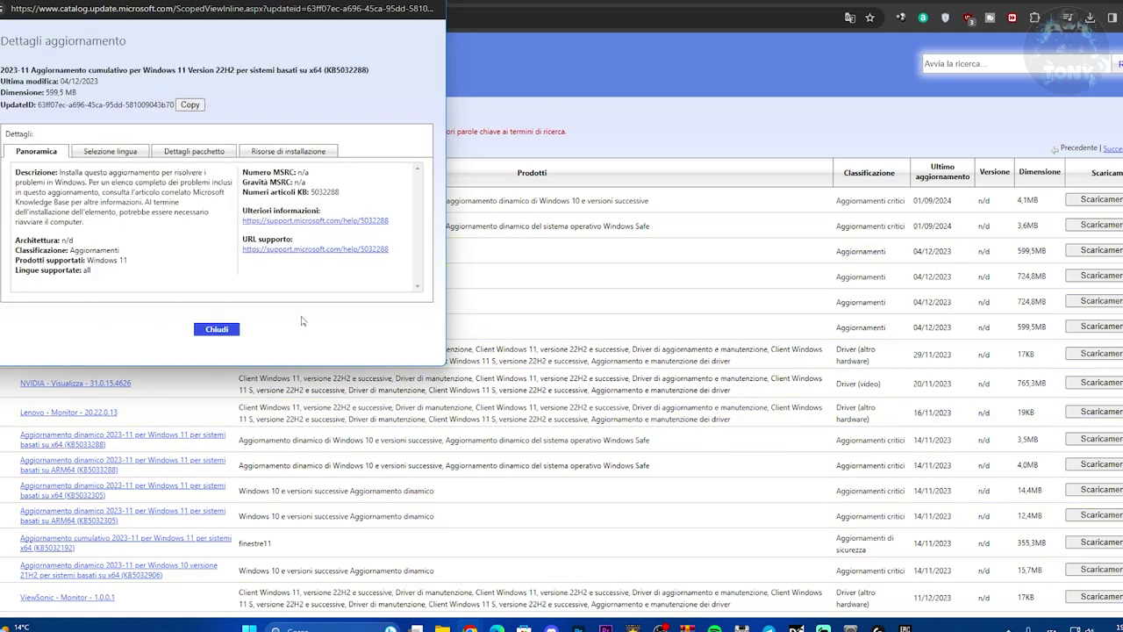
# Review the update's package details and open the replacing 2023-12 cumulative update for Windows 11 22H2 x64 (KB5033375).
pyautogui.click(186, 153)
pyautogui.scroll(-1, 401, 204)
pyautogui.scroll(1, 401, 203)
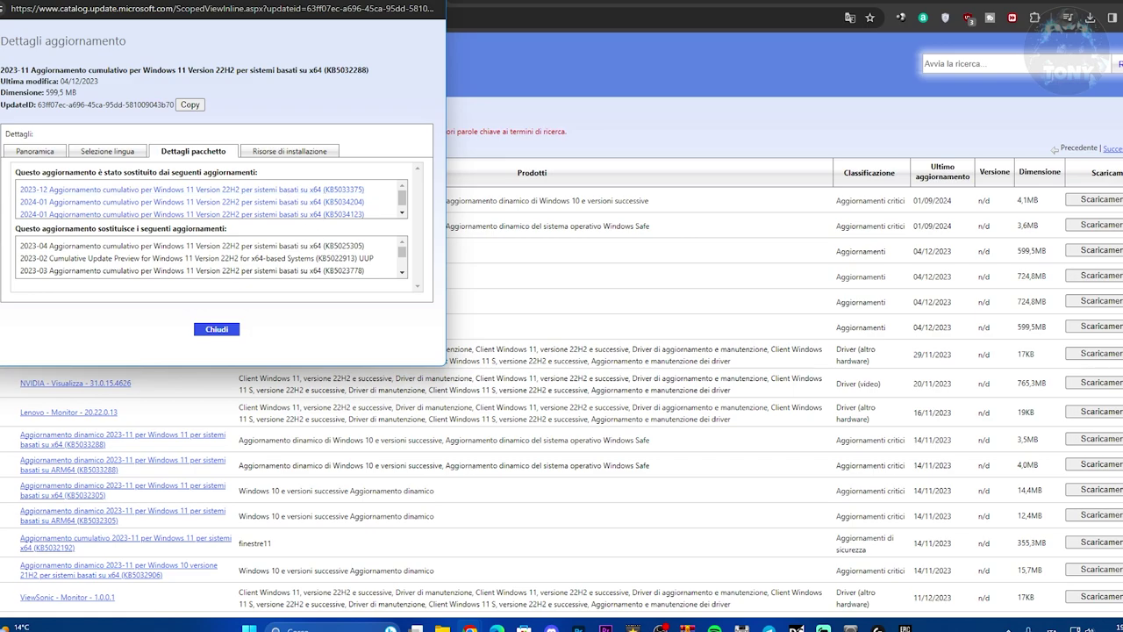
pyautogui.click(193, 189)
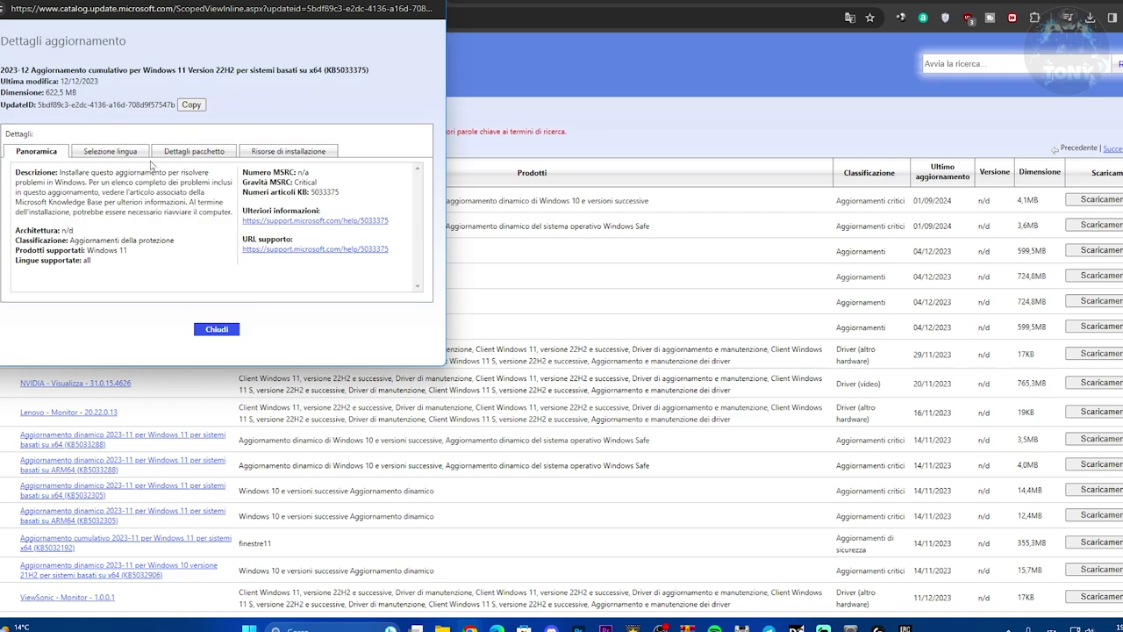
# Close the update details, then view and close the download dialog for the 2023-11 Windows 11 22H2 arm64 cumulative update (KB5032288).
pyautogui.click(216, 328)
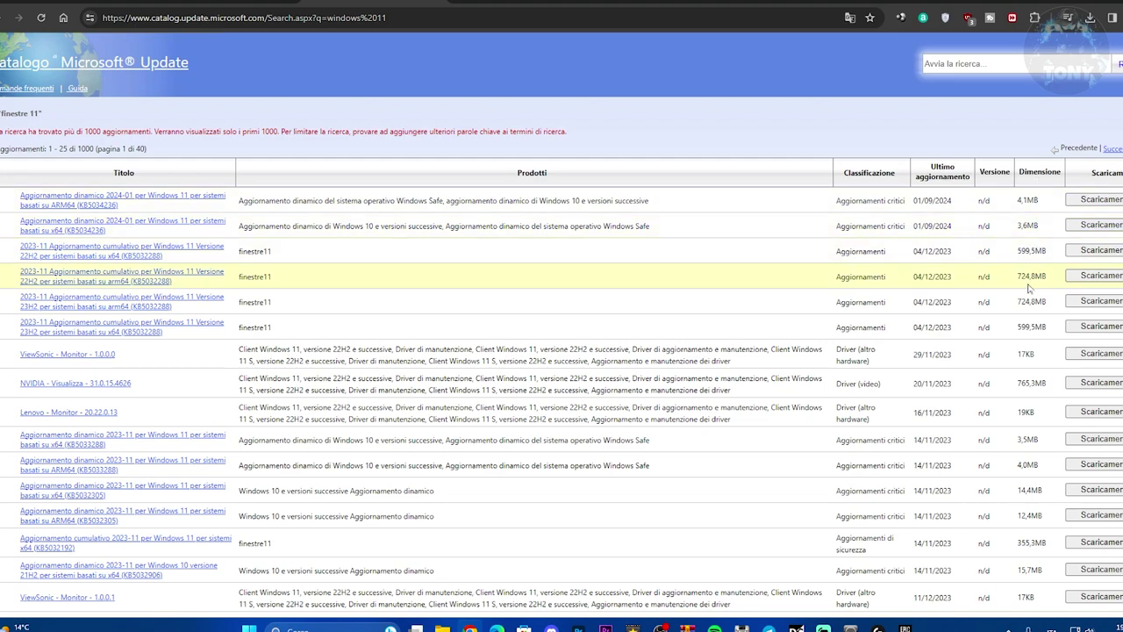
pyautogui.click(1101, 276)
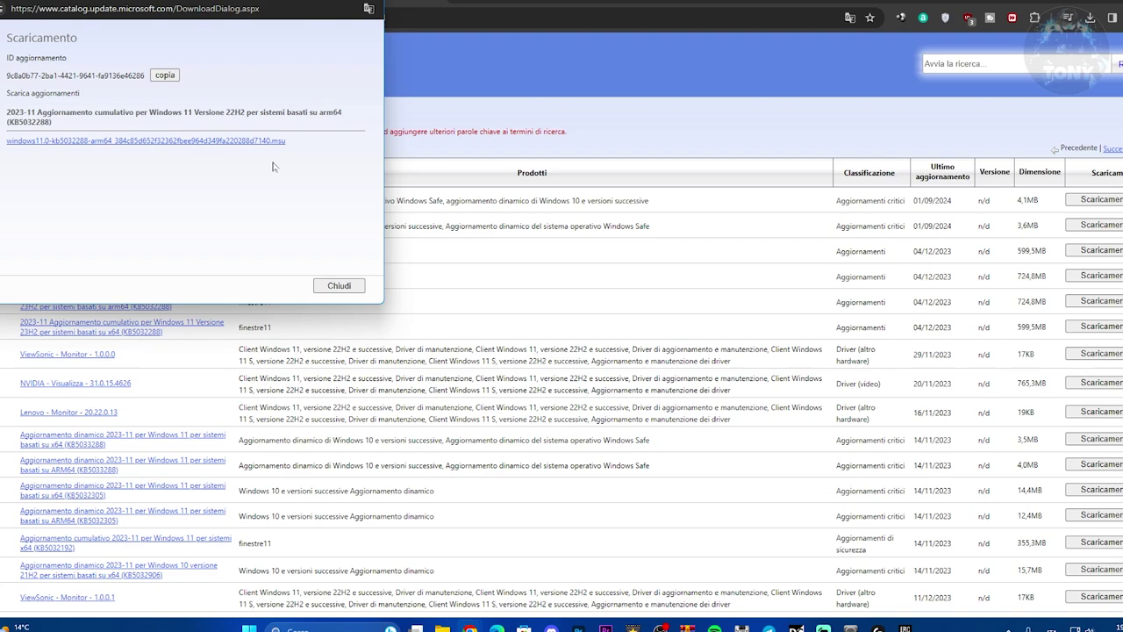
pyautogui.click(339, 285)
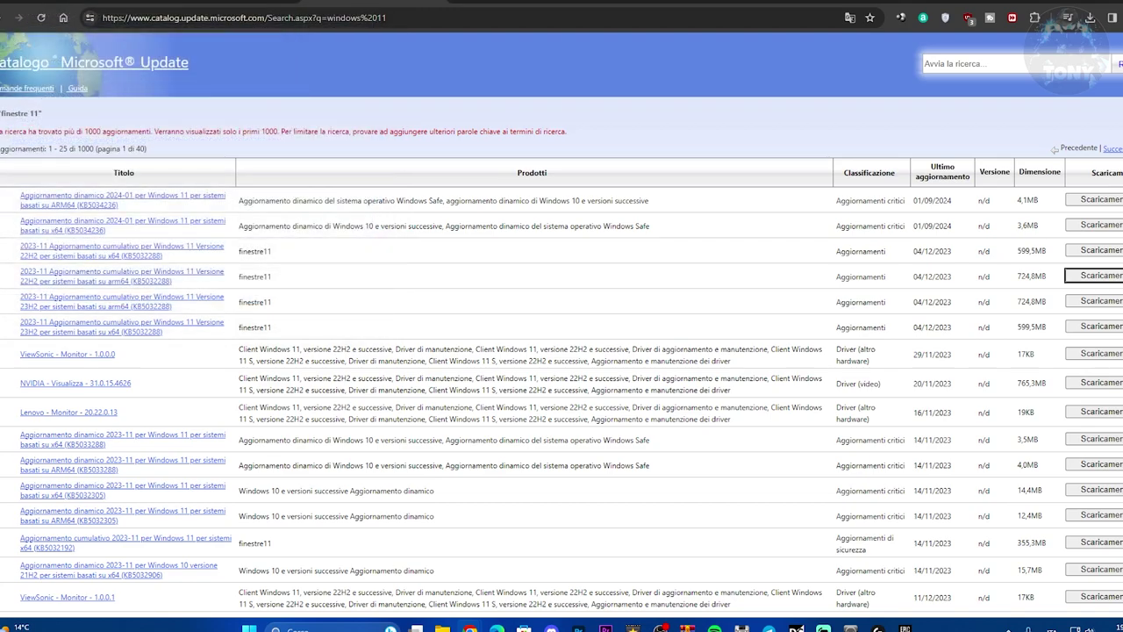
# Look through the updates and drivers on the first page of the Windows 11 catalog results.
pyautogui.scroll(-1, 484, 253)
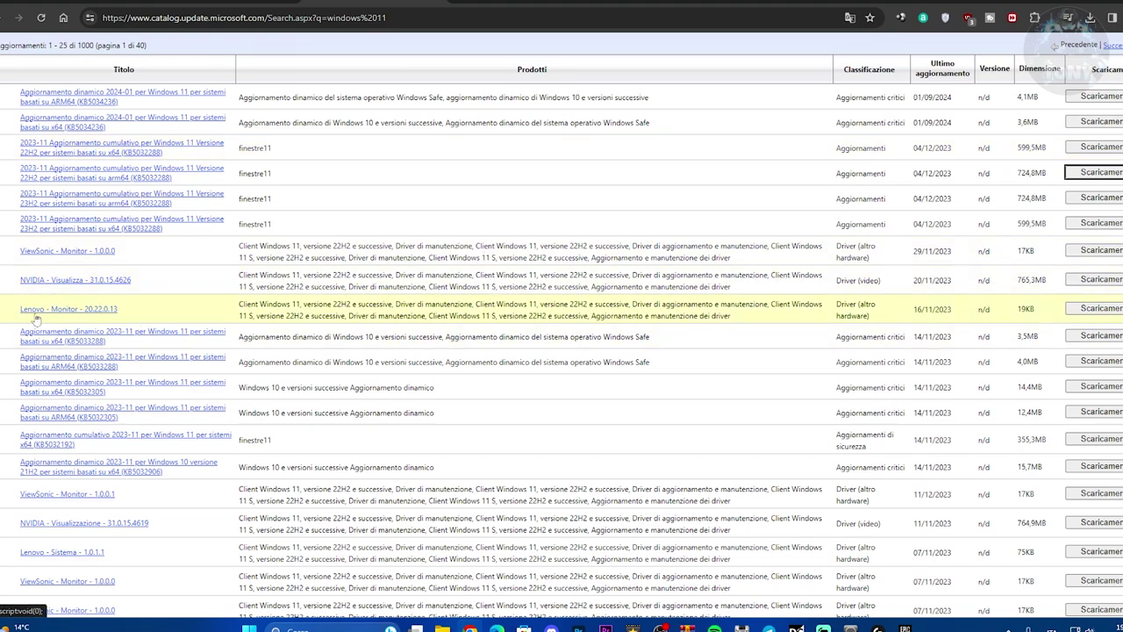
pyautogui.scroll(-2, 26, 338)
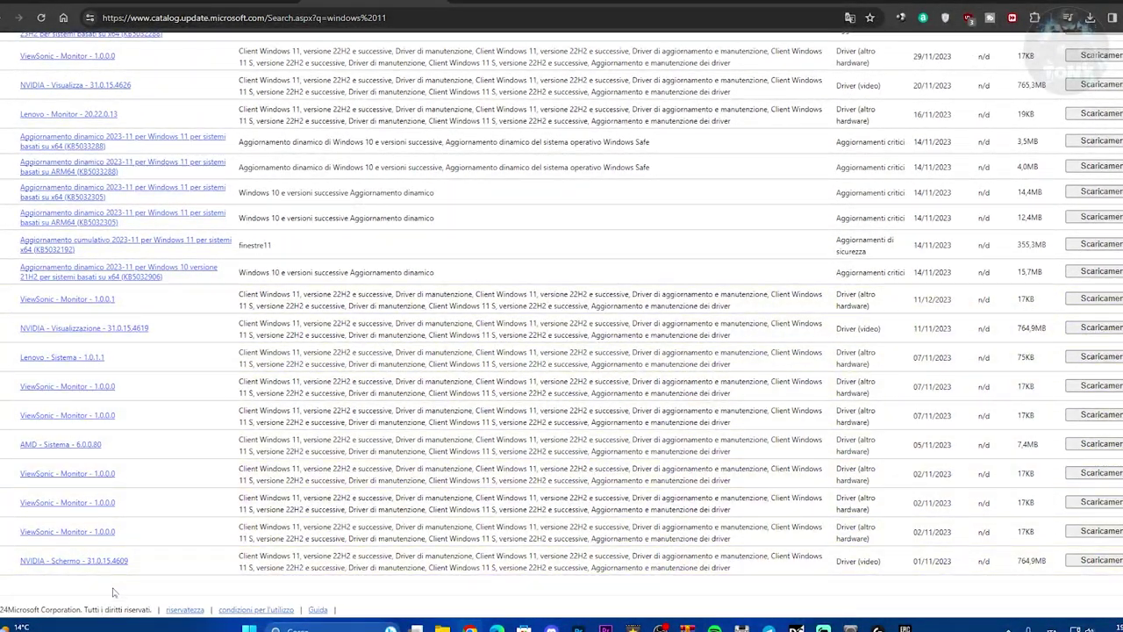
pyautogui.scroll(3, 92, 565)
pyautogui.scroll(-3, 120, 463)
pyautogui.scroll(3, 306, 451)
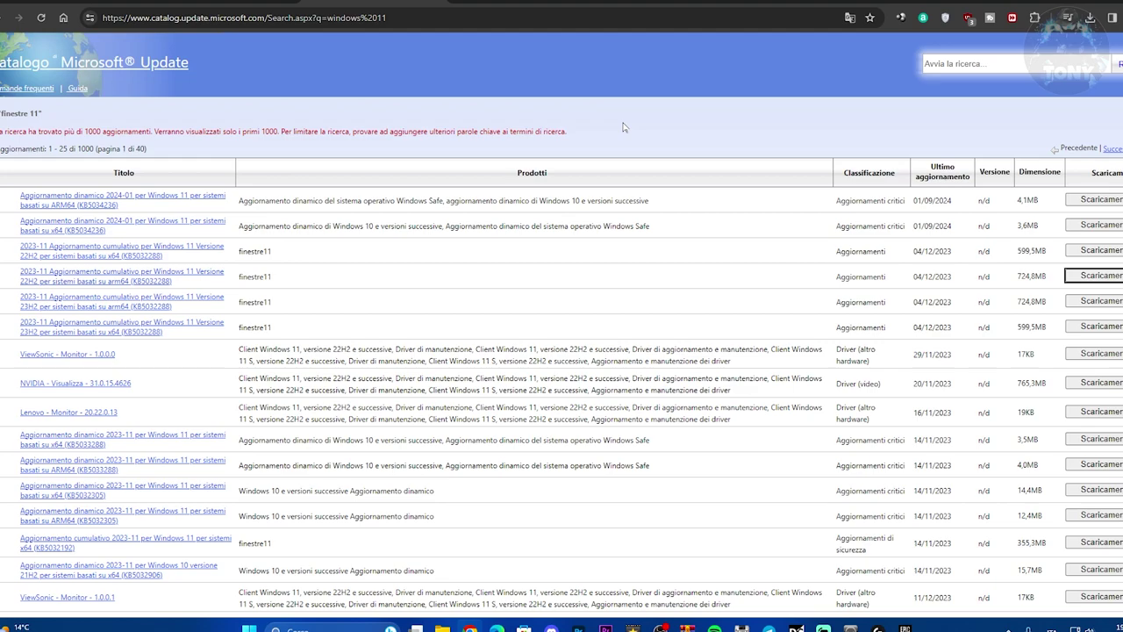
pyautogui.hotkey('alt', 'Tab')
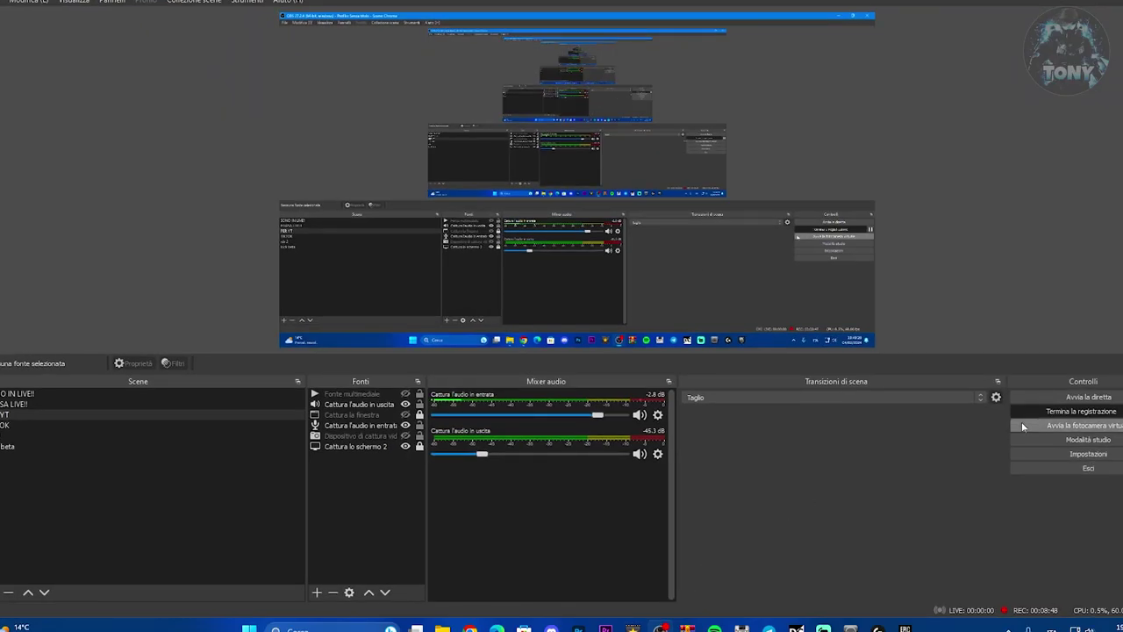